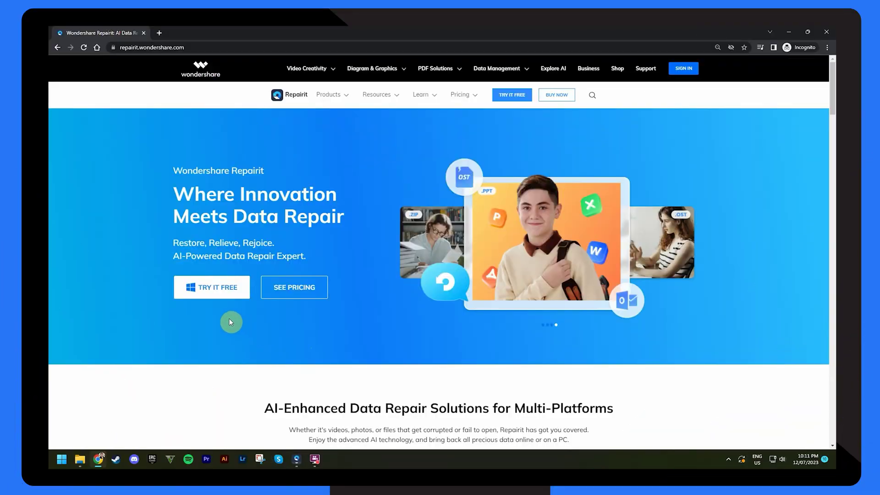
Step: Get the free Repairit and load Corrupt video.mkv into the repair list
click(207, 300)
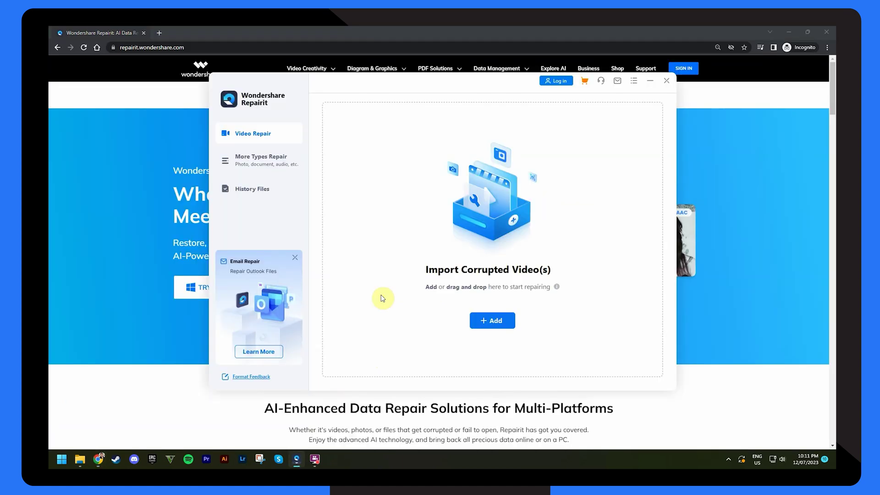
click(484, 321)
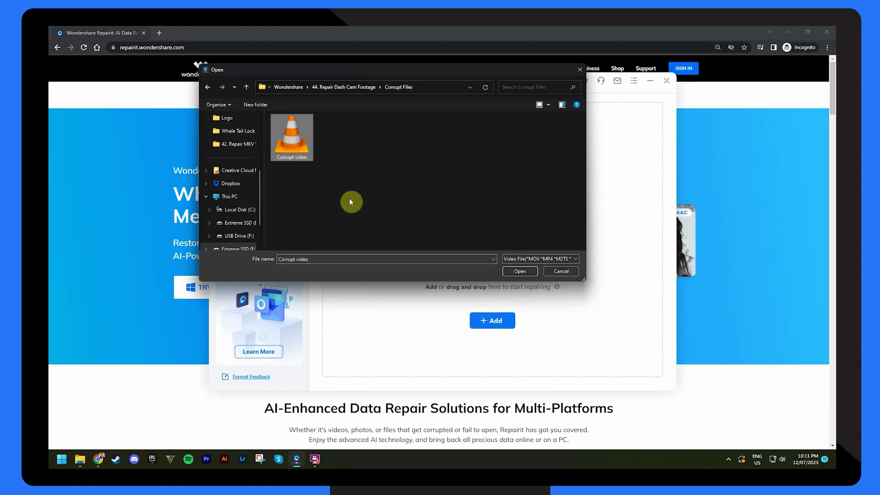
click(519, 272)
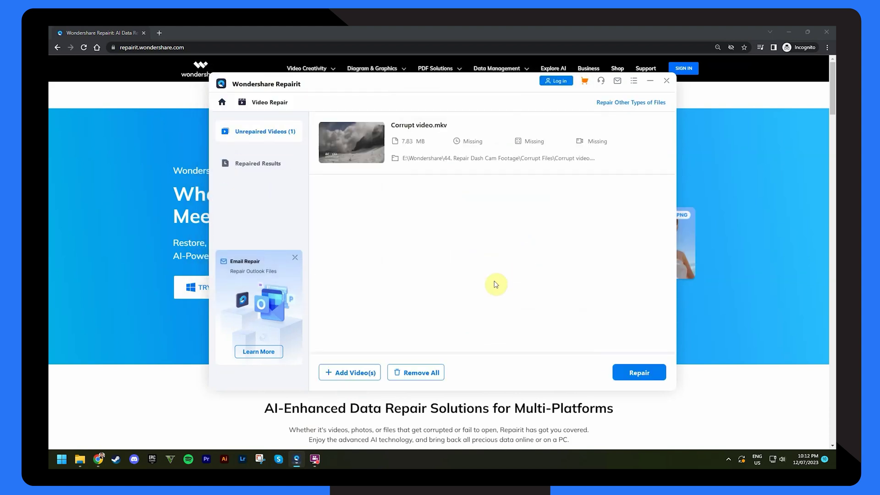
Step: Repair Corrupt video.mkv, dismiss the success message, and preview the repaired video
click(624, 378)
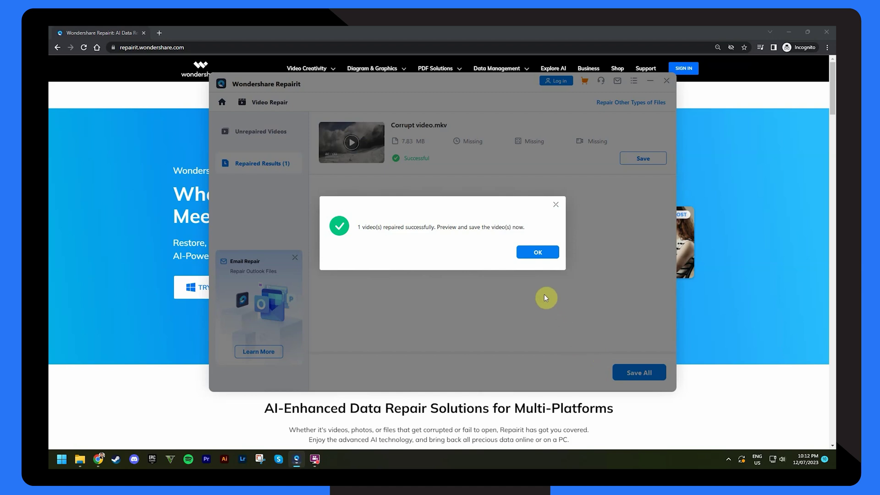
click(534, 255)
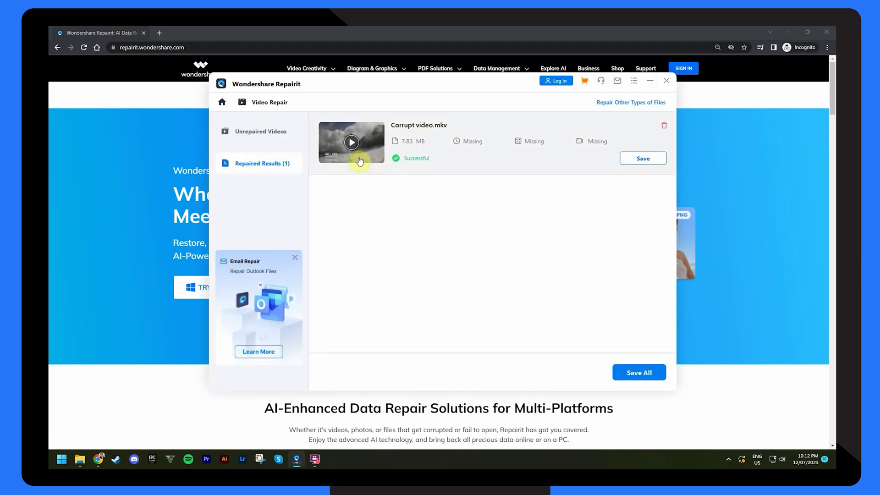
click(351, 144)
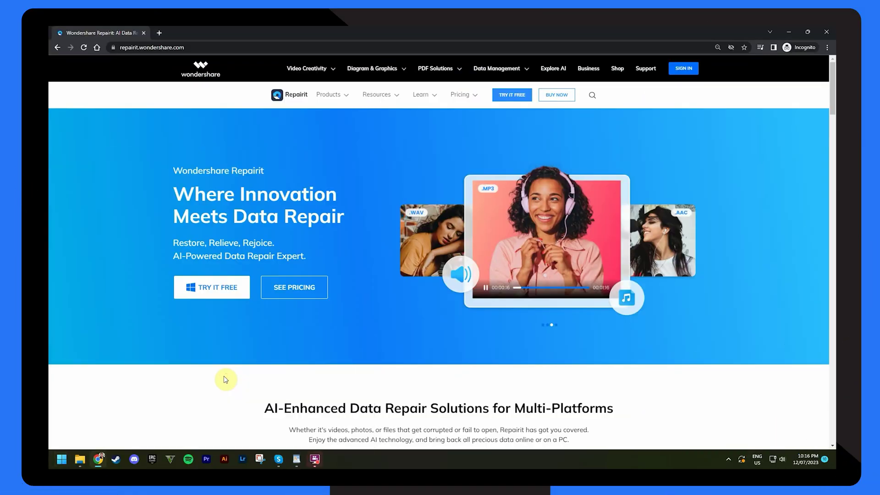
Step: Launch Device Manager and expand Sound, video and game controllers
key(super)
text(device manager)
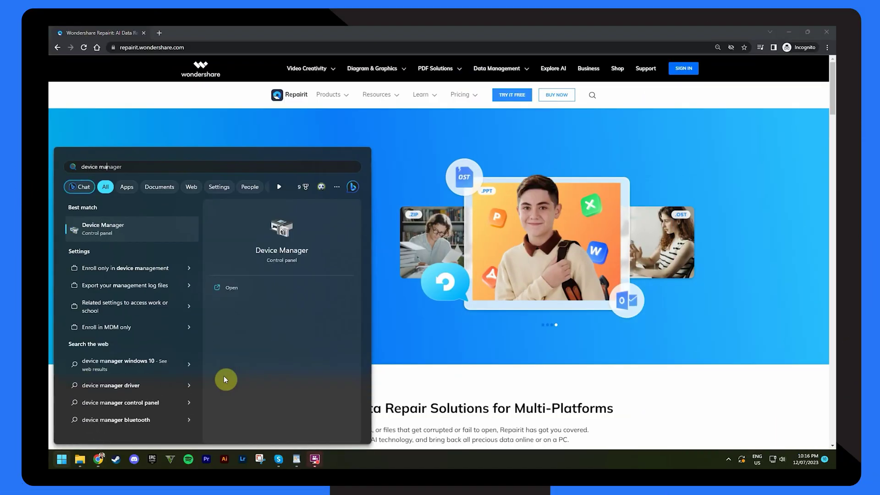
key(Return)
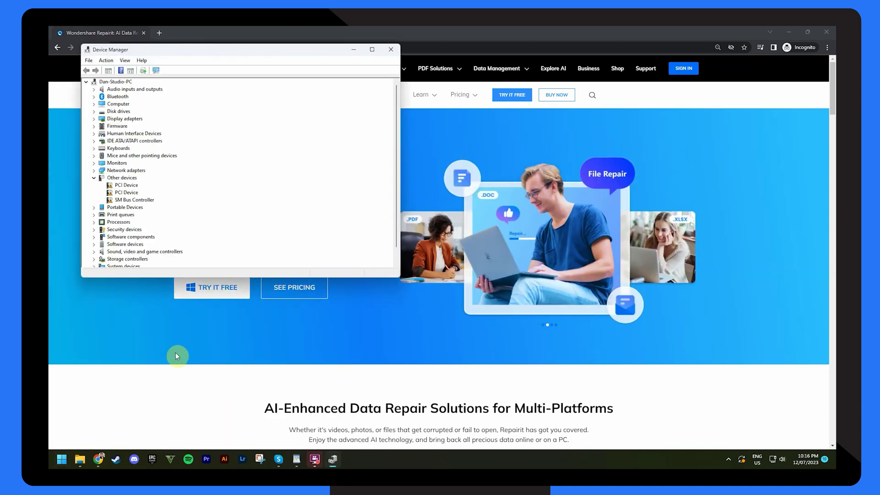
click(94, 251)
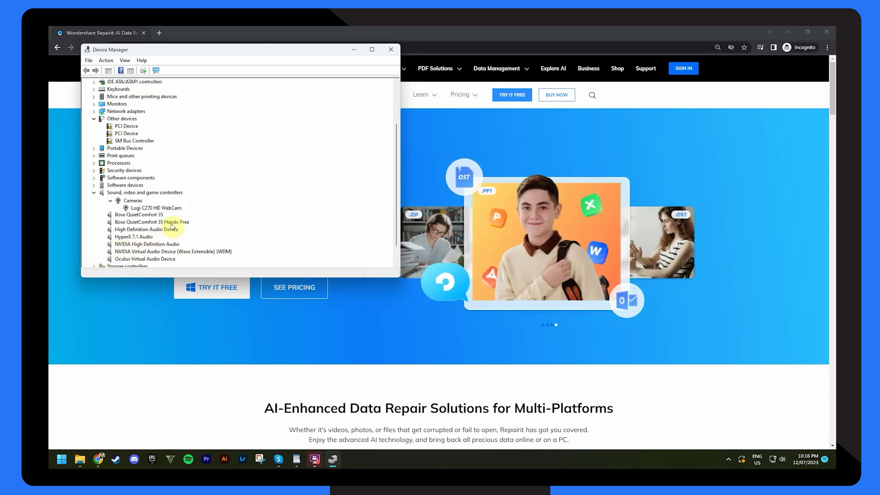
Step: Uninstall the Logi C270 HD WebCam device and bring up the Start menu power options
right_click(184, 208)
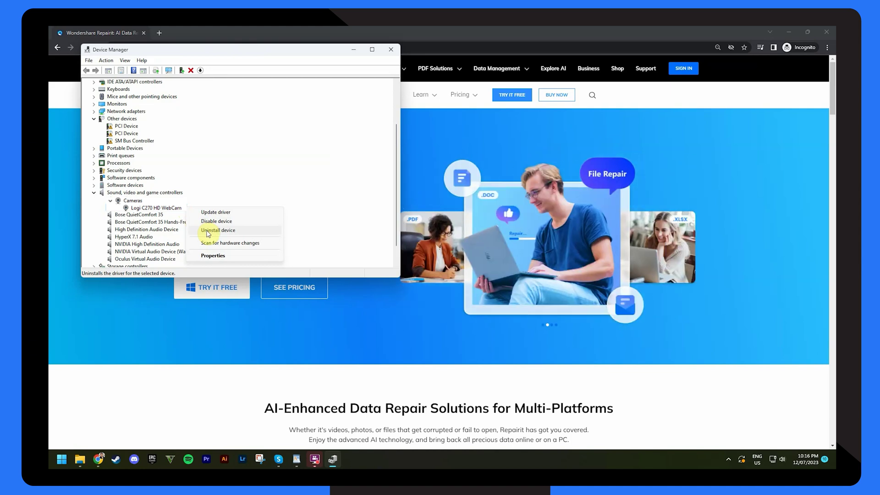
click(208, 234)
click(61, 463)
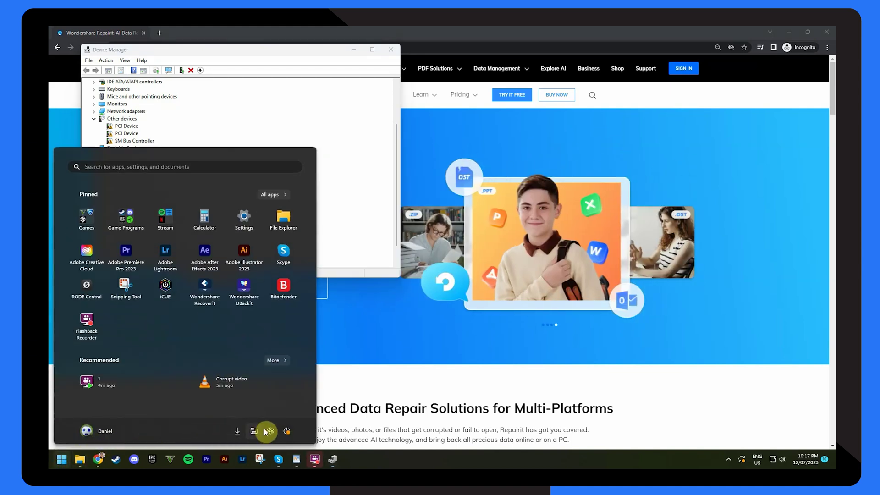
click(285, 431)
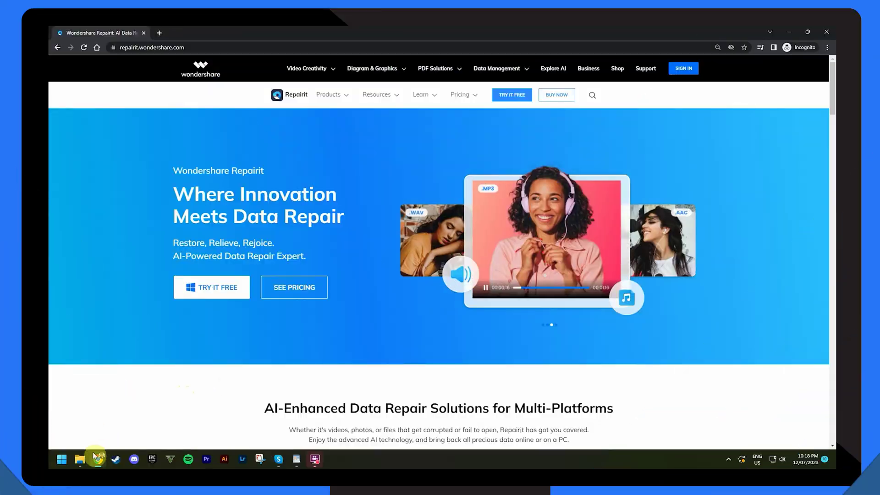
Step: Show the Tools tab of Local Disk (C:) Properties in File Explorer
click(83, 458)
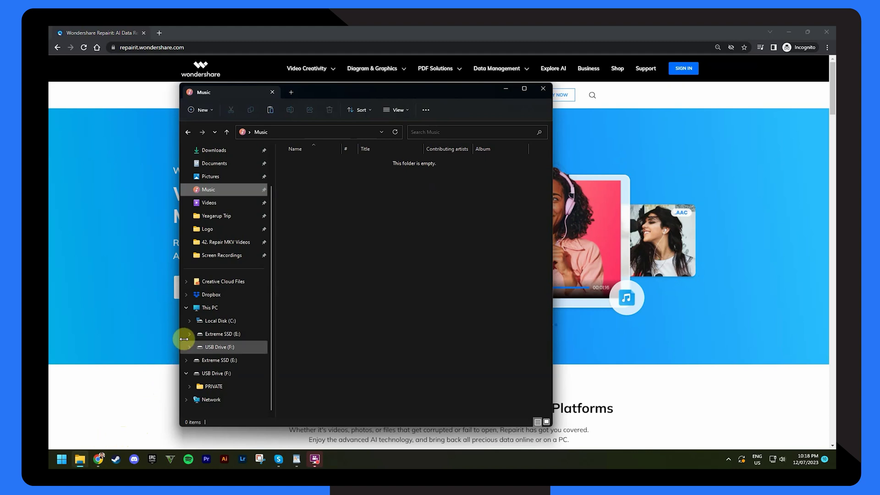
click(208, 309)
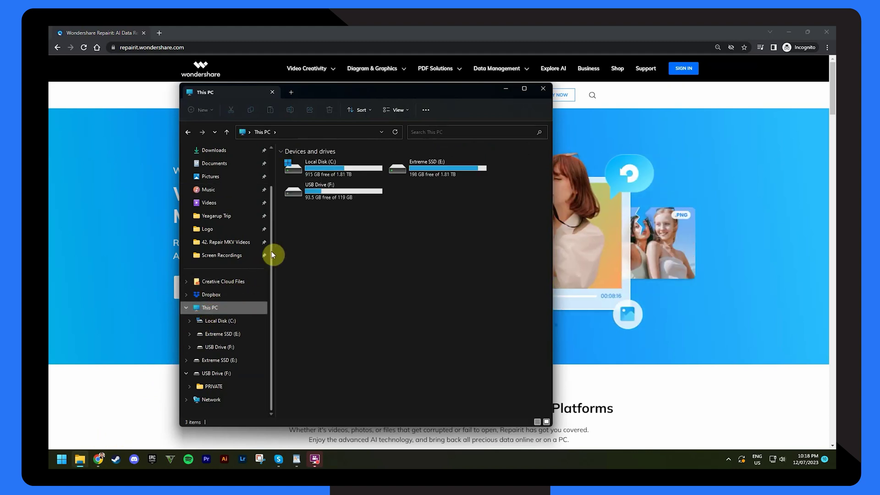
right_click(336, 172)
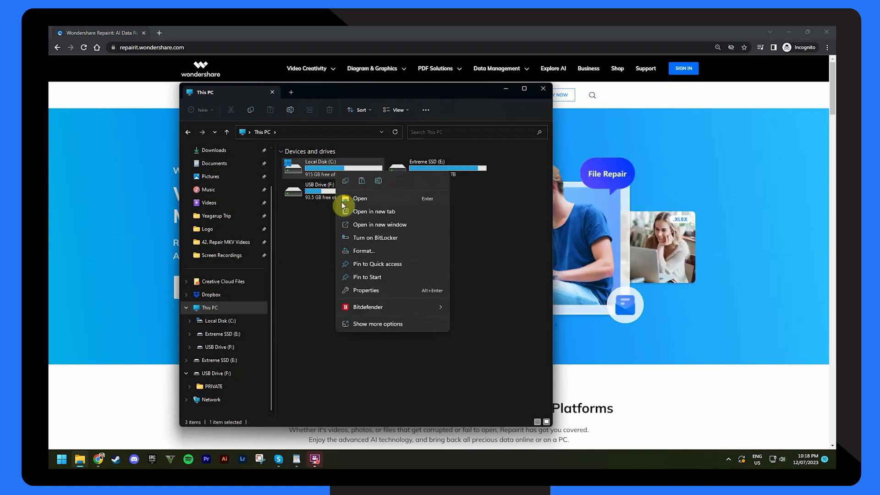
click(359, 287)
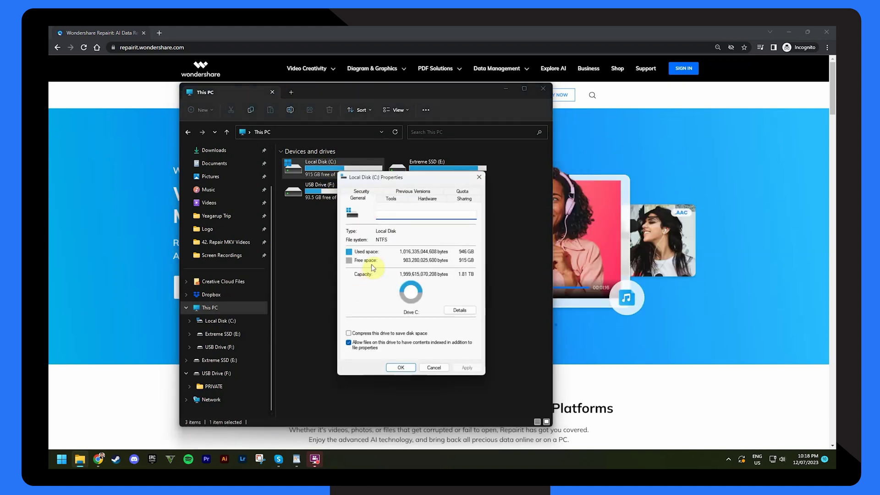
click(391, 200)
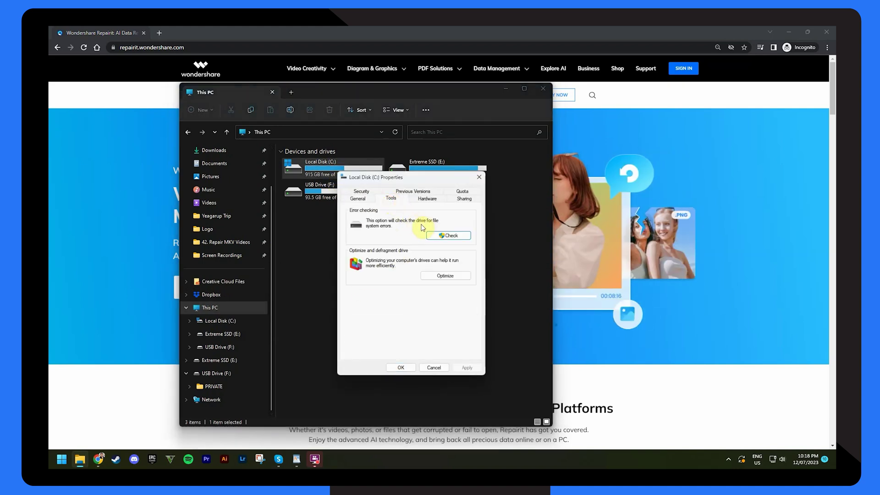
Step: Scan drive C: for file-system errors and view the detailed log
click(449, 236)
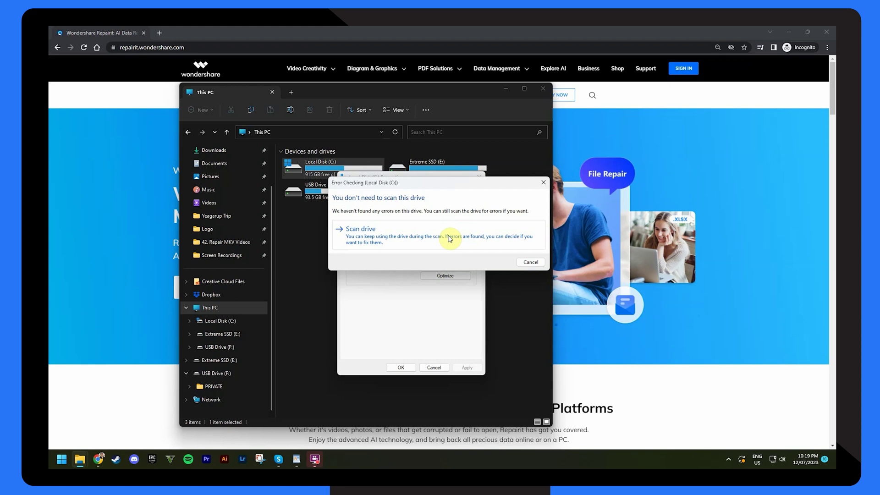
click(365, 233)
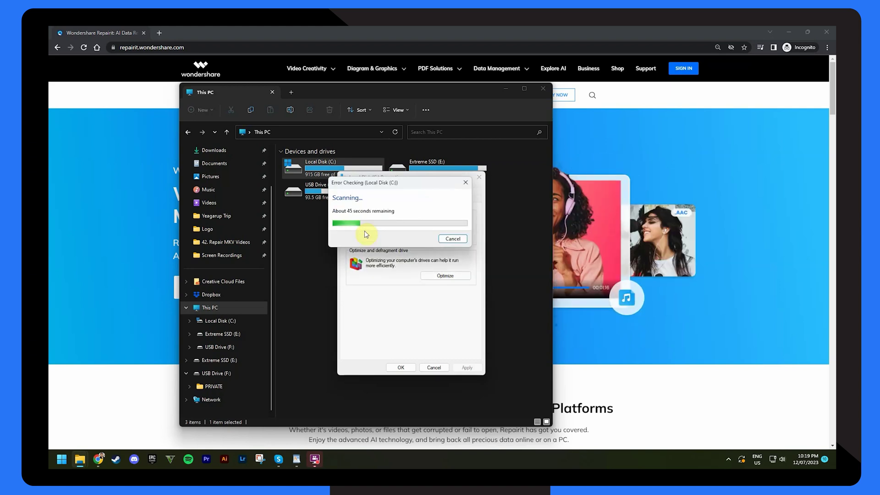
click(345, 251)
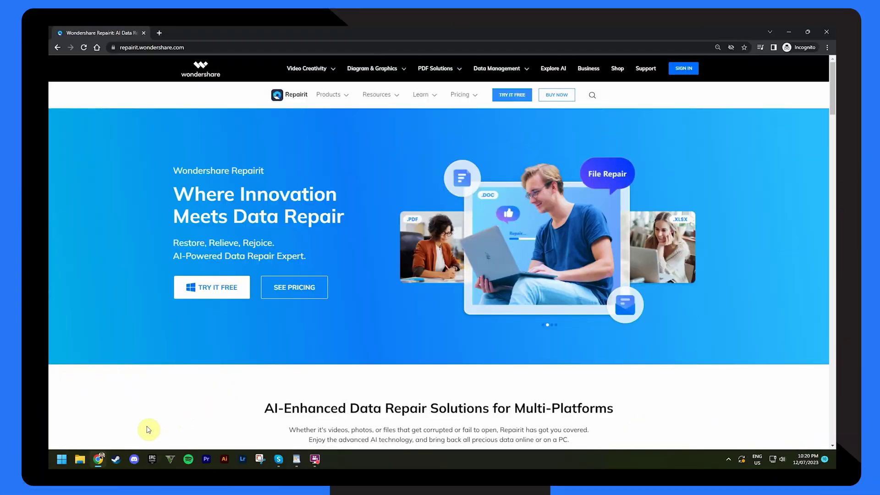
Step: In Disk Management, reassign the F: USB volume to drive letter G
right_click(65, 461)
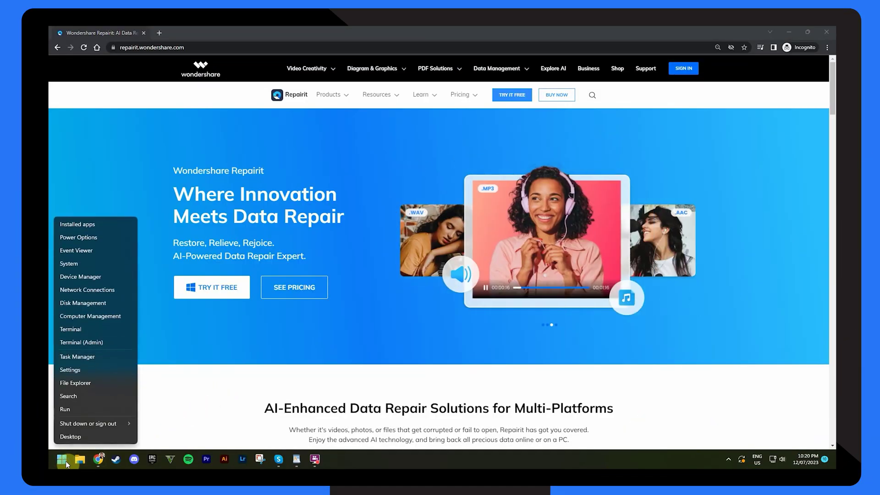
click(74, 305)
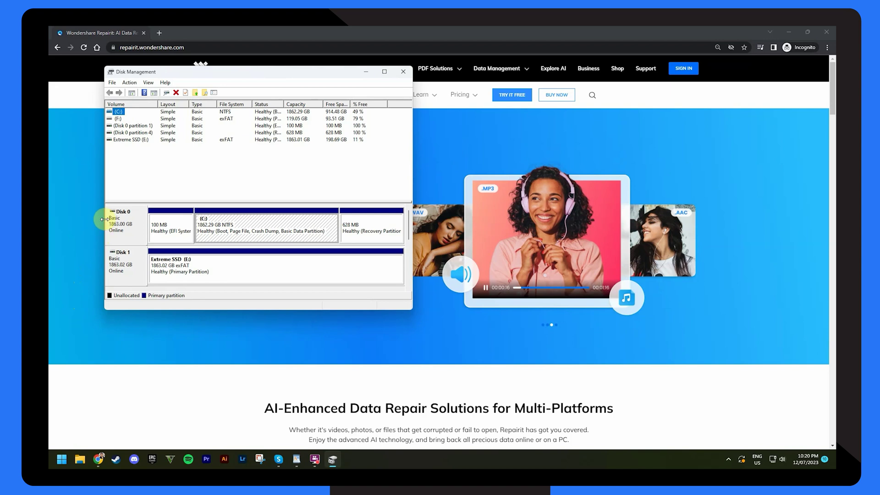
right_click(122, 122)
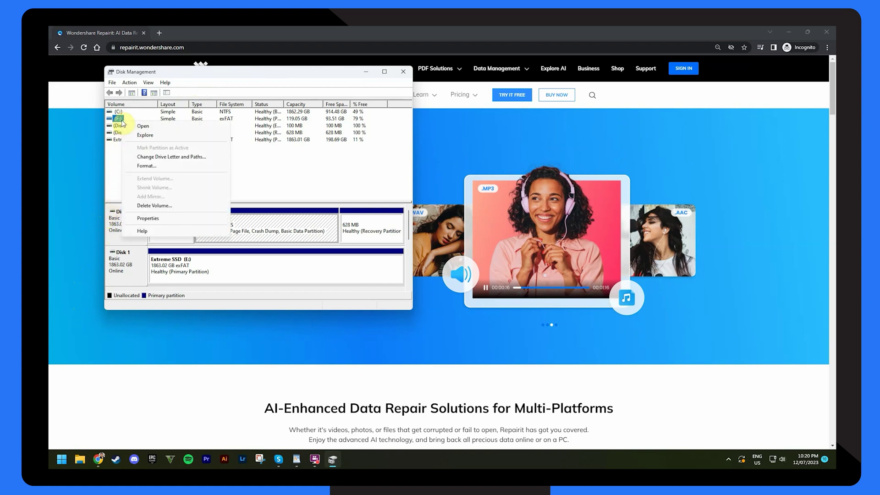
click(144, 158)
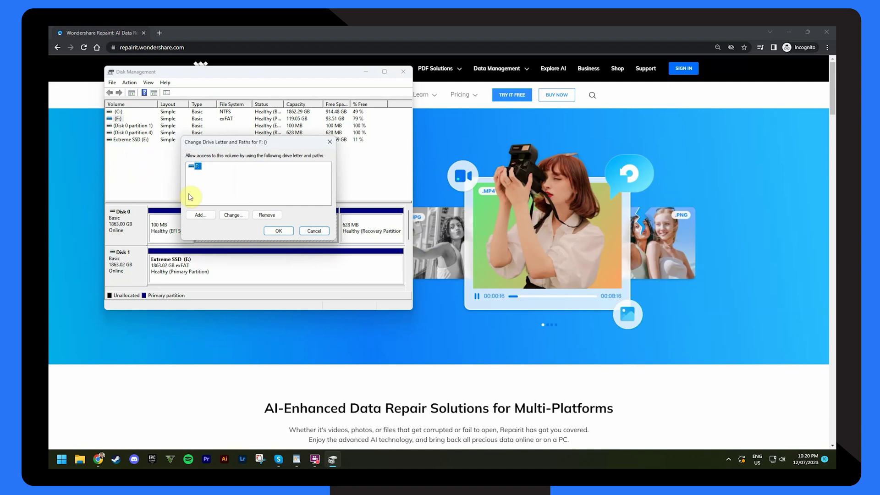
click(222, 214)
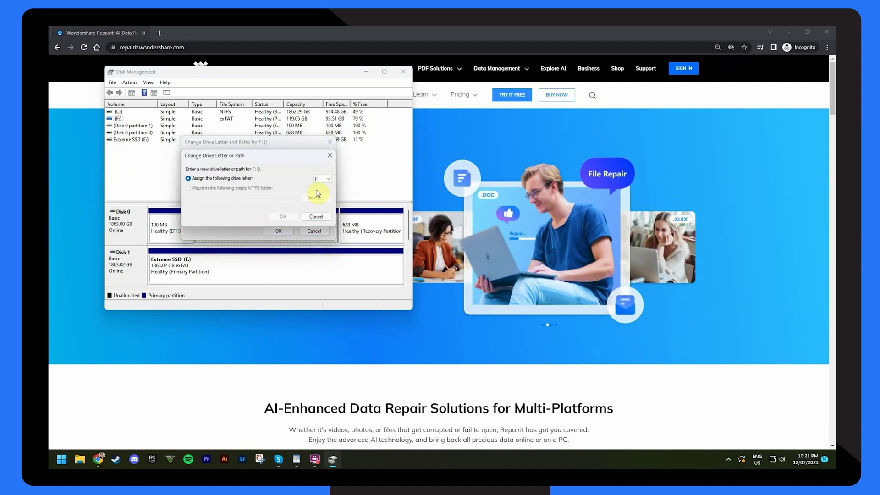
click(325, 178)
click(329, 203)
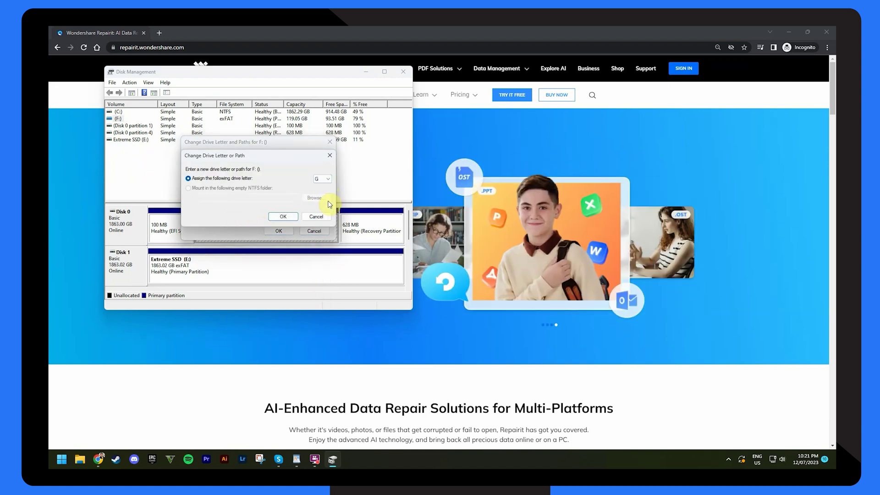
click(287, 219)
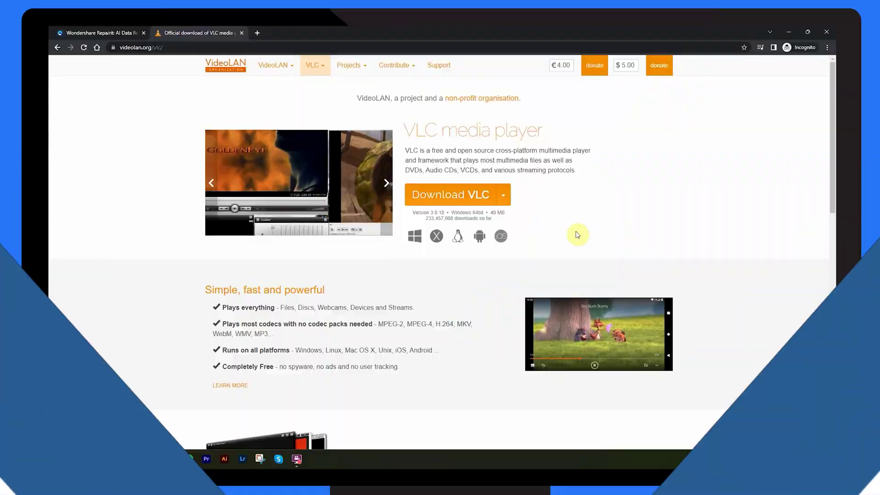
Step: Download the VLC media player installer from videolan.org
click(453, 201)
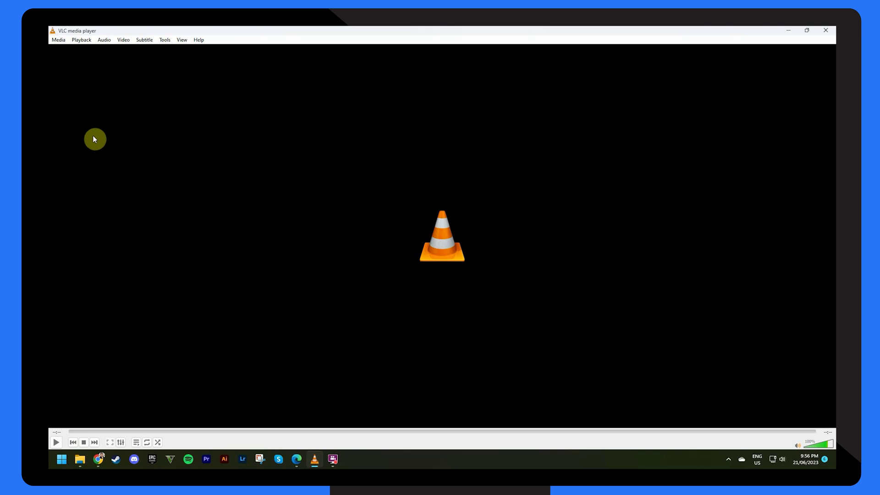
Step: Start a VLC Convert / Save job with Corrupt video.mkv as the source file
click(59, 41)
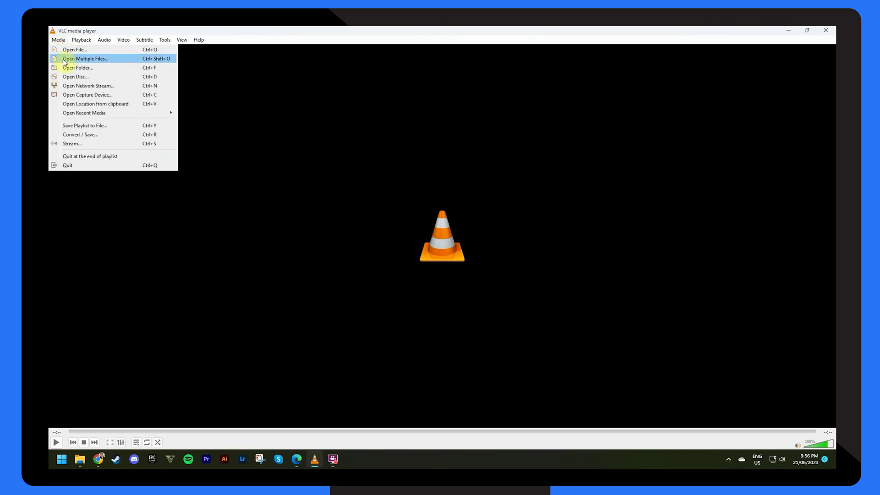
click(97, 135)
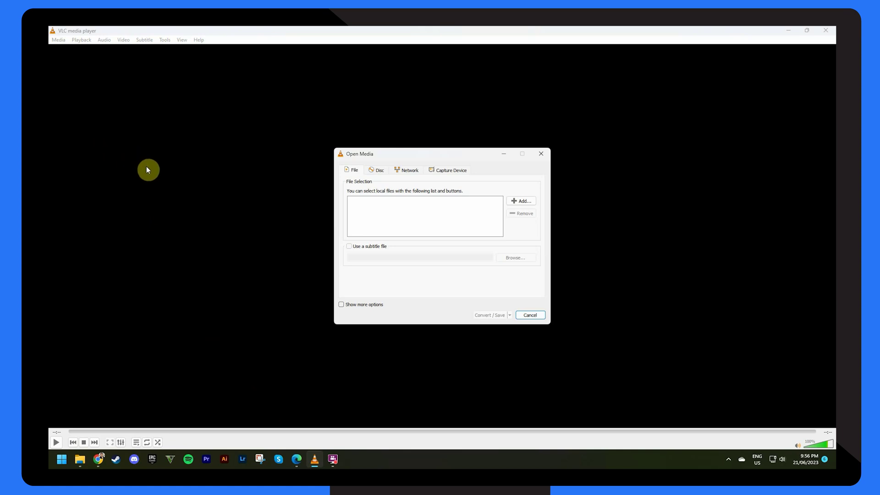
click(521, 201)
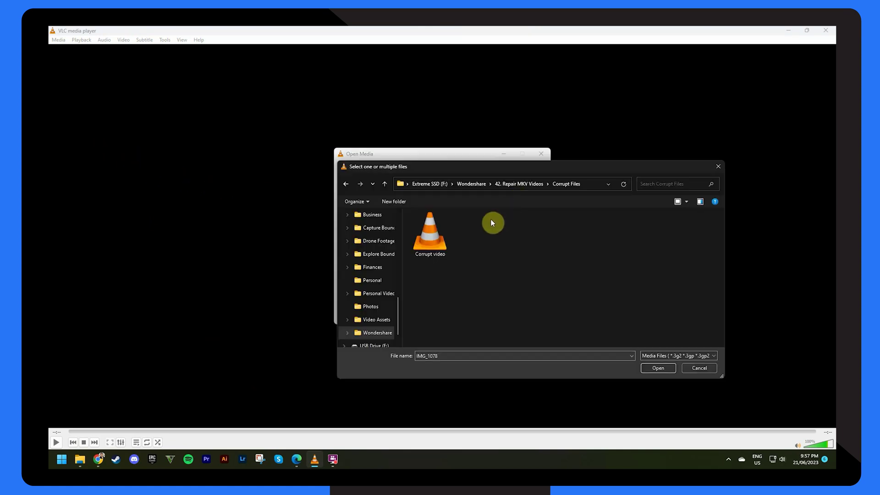
click(439, 244)
click(660, 367)
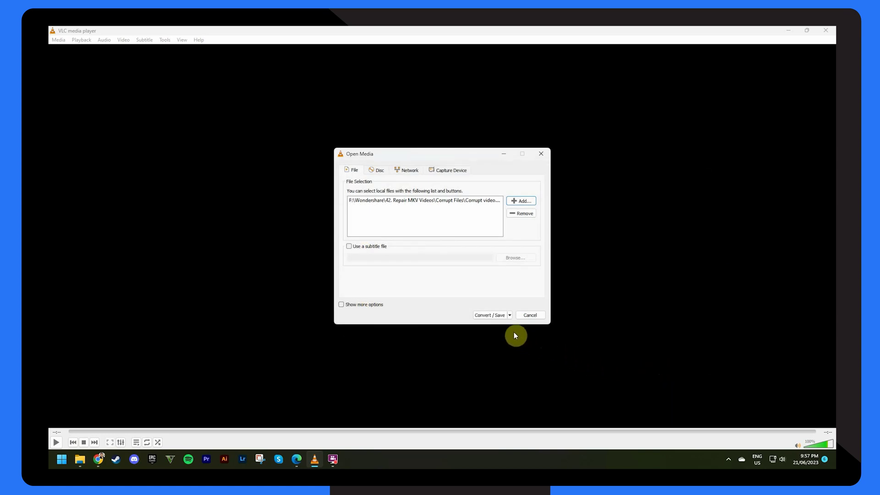
click(494, 315)
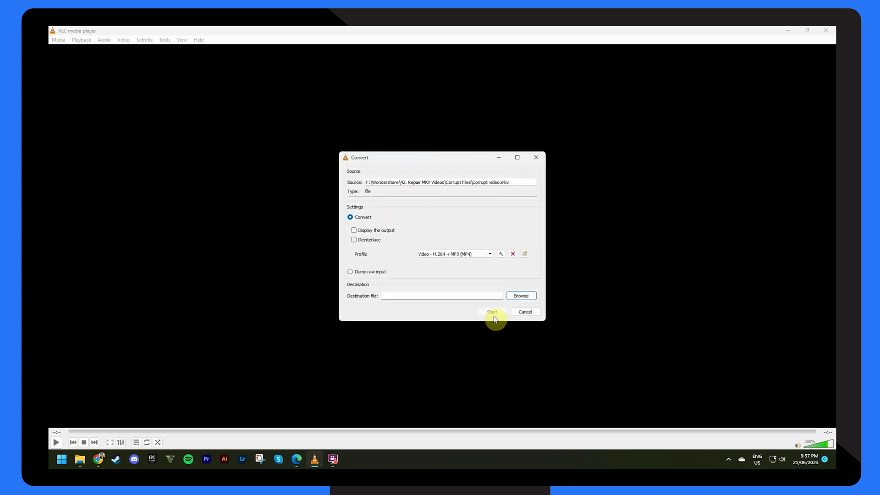
Step: Set the output file to Corrupt video 2.mkv in the Corrupt Files folder
click(520, 296)
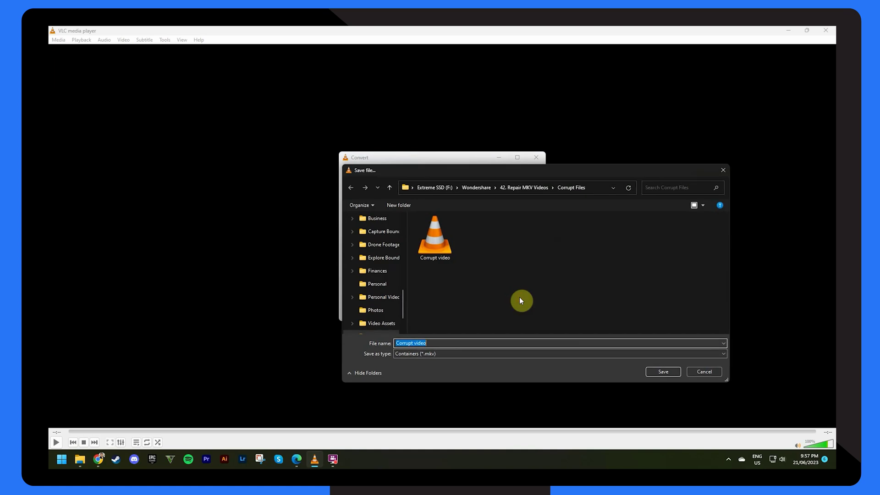
click(457, 342)
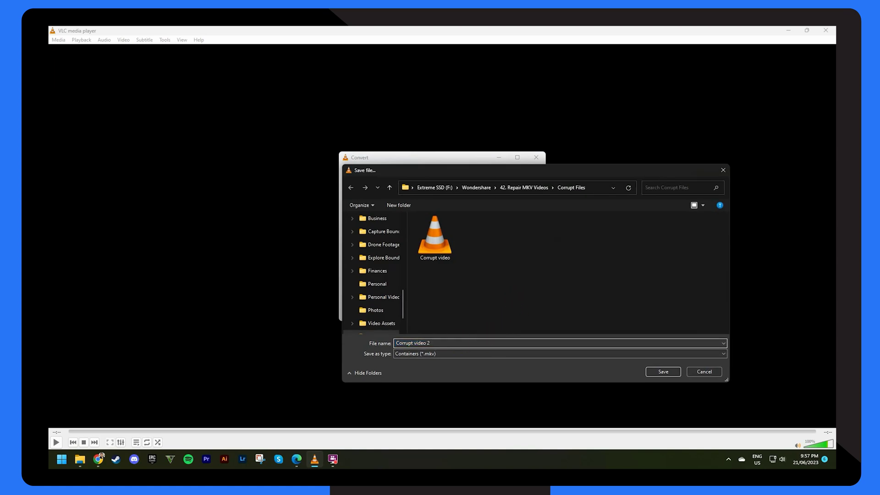
click(662, 372)
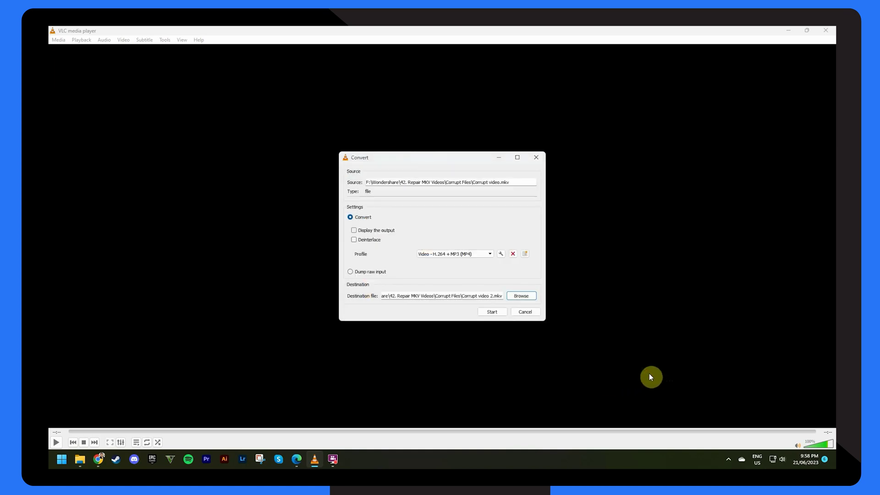